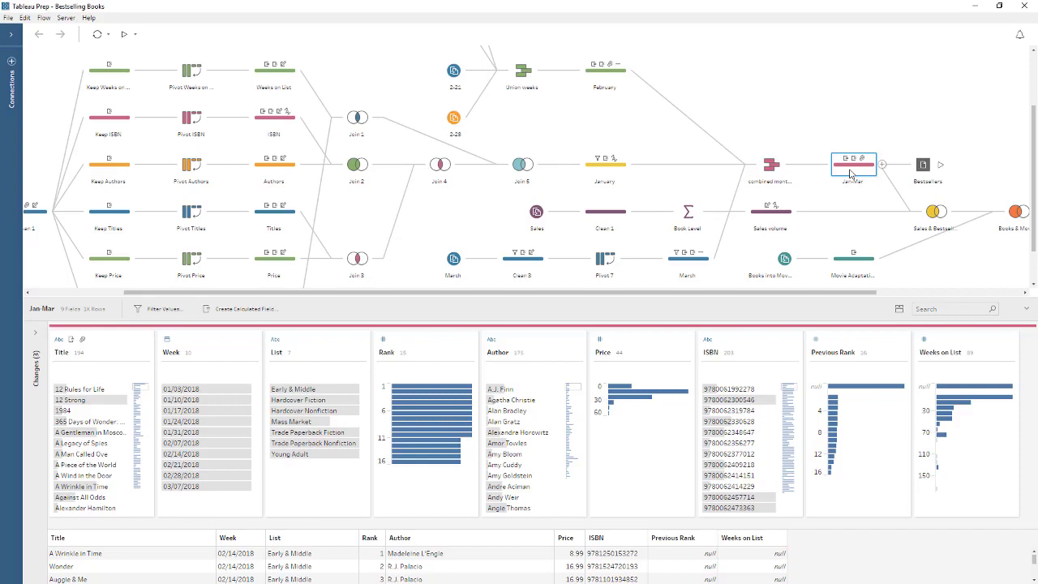
- Review the existing flow's Pivot 7 step, Book Level aggregation and Jan-Mar data grid
click(849, 172)
click(606, 261)
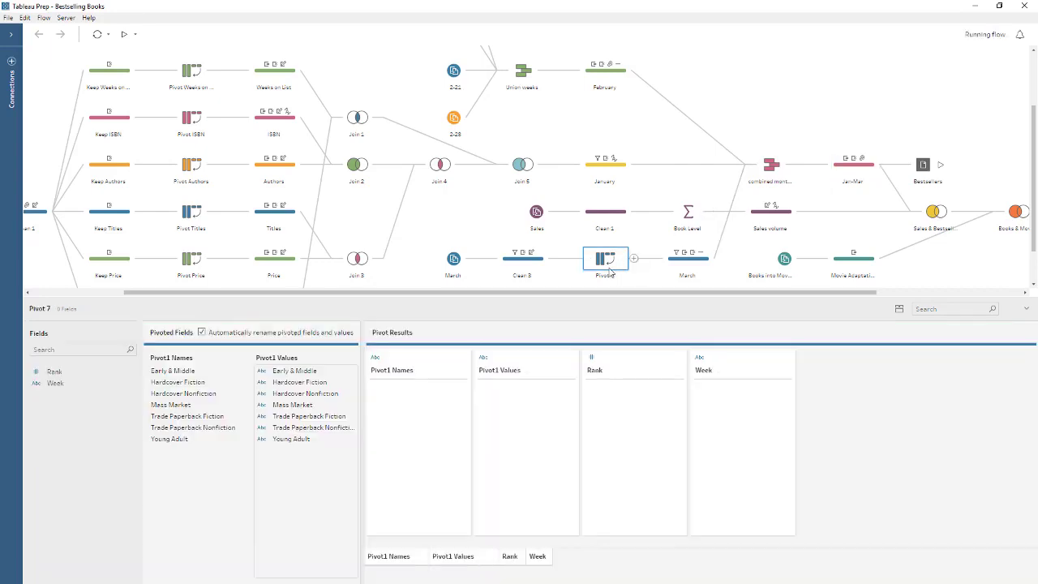
click(686, 215)
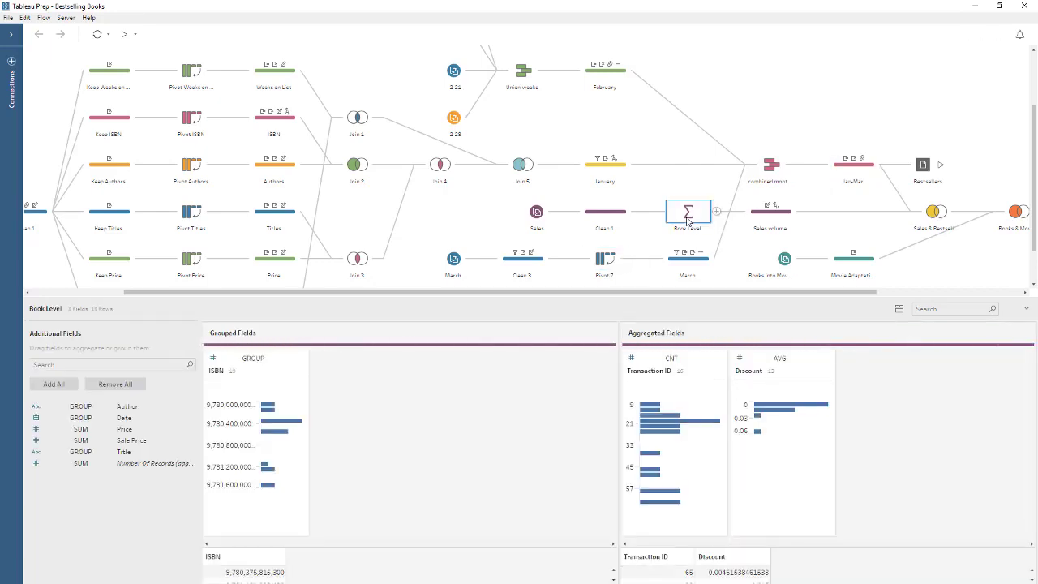
click(851, 165)
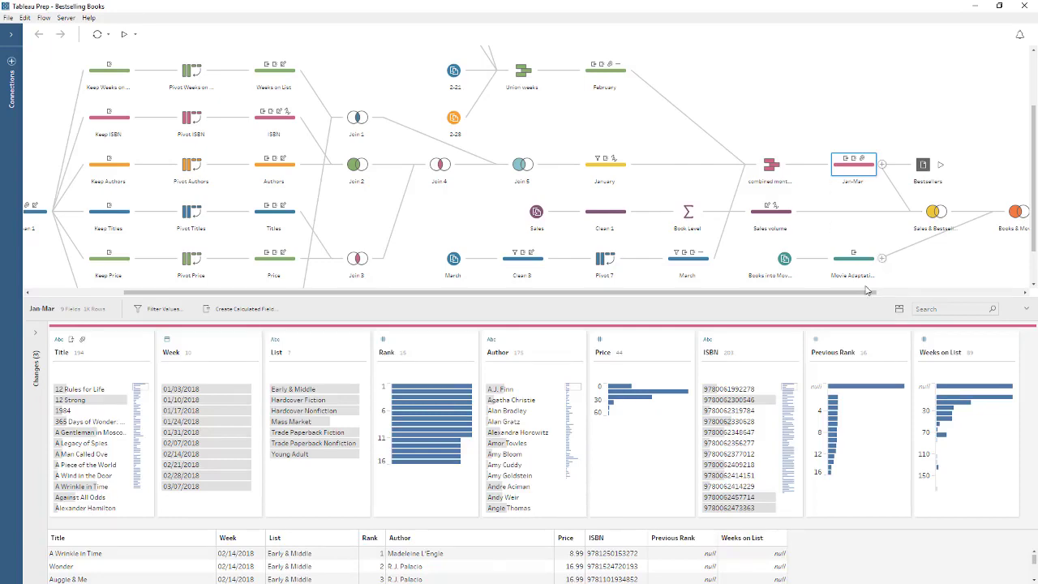
click(898, 311)
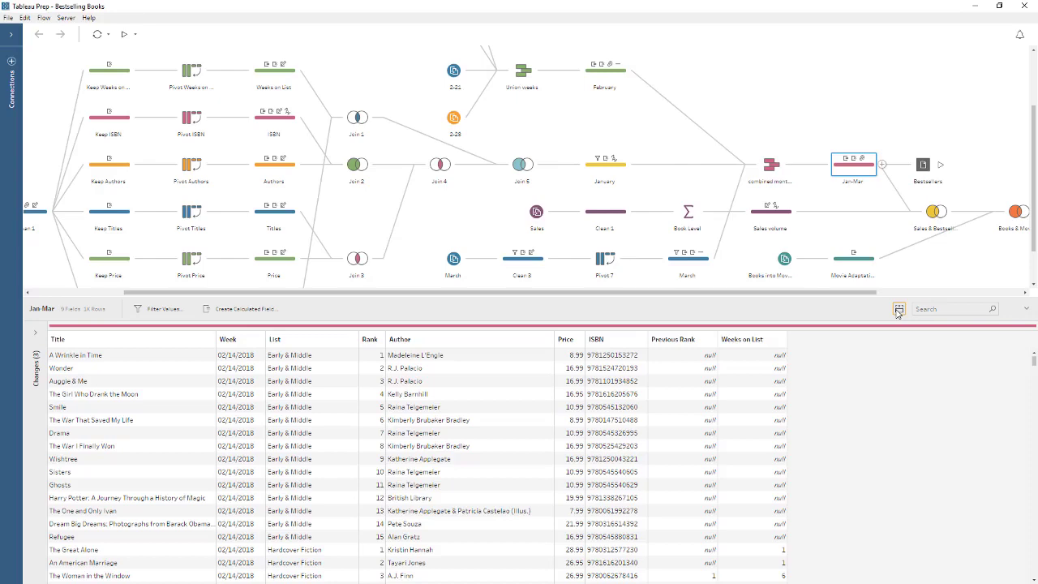
click(898, 310)
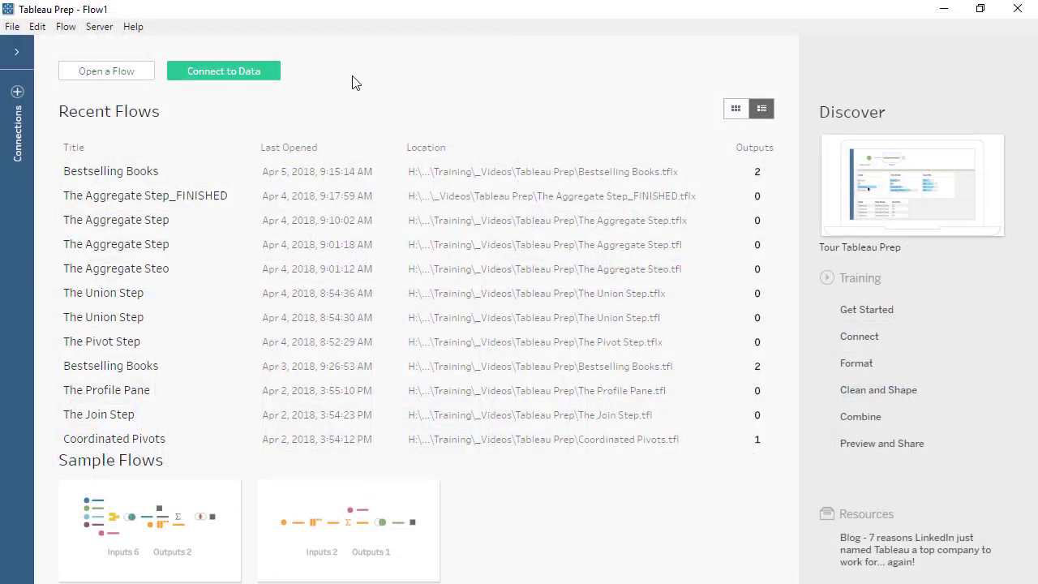
- Connect a new flow to the Excel workbook ABA Bestsellers 02-28-18.xlsx
click(276, 74)
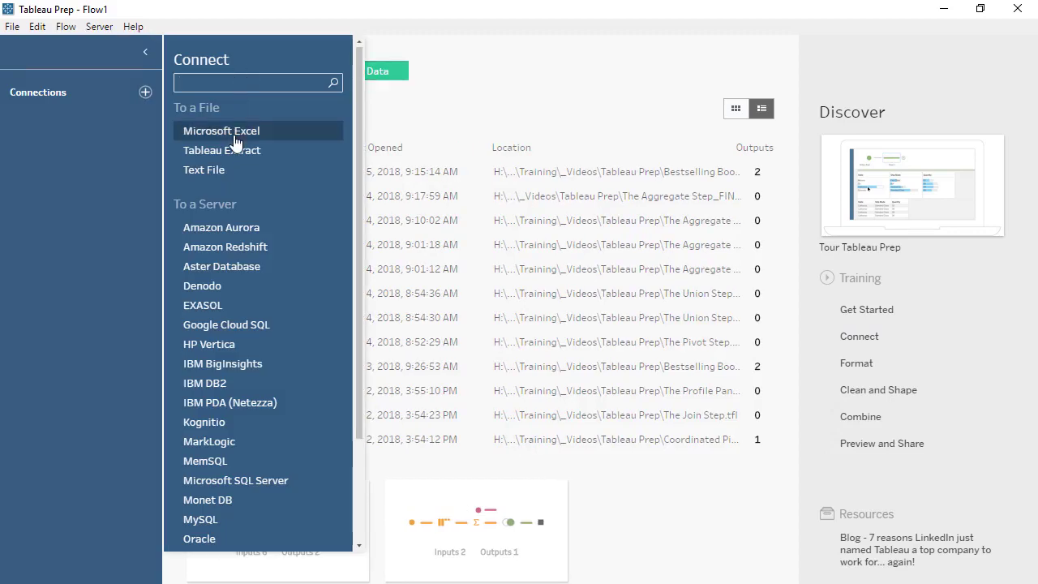
click(233, 133)
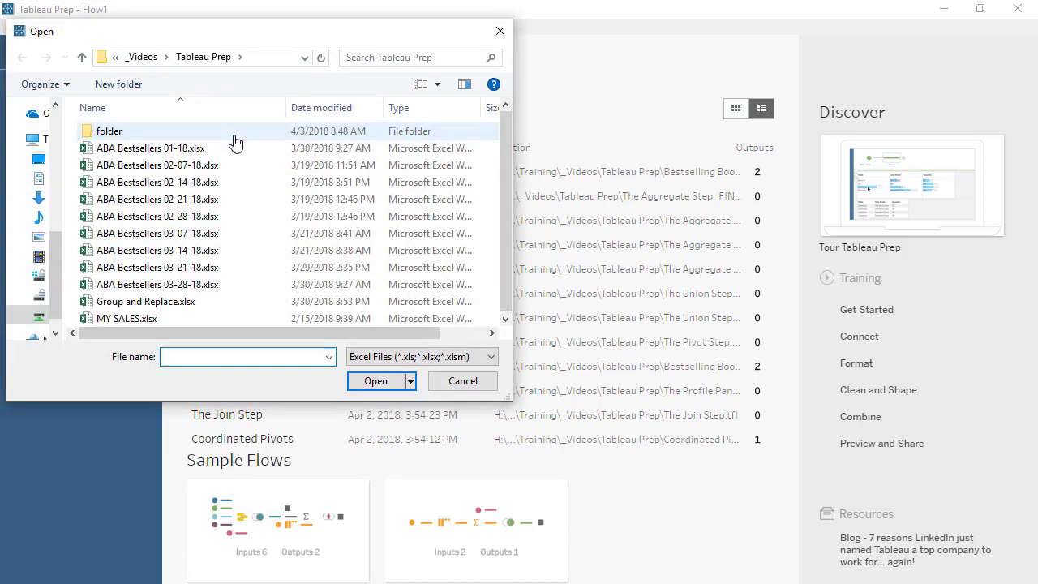
double_click(216, 216)
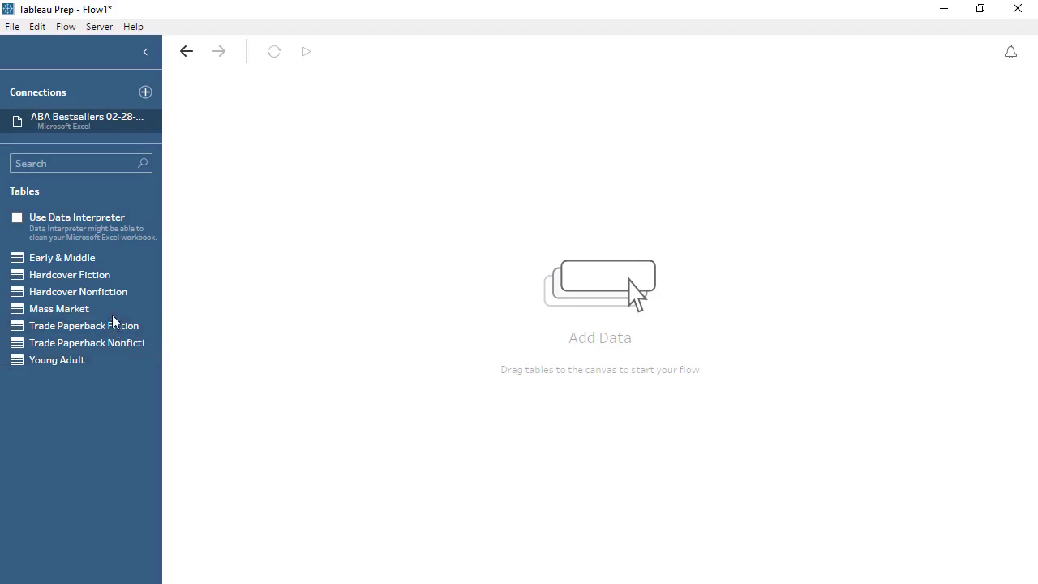
- Add Mass Market as an input set to wildcard union of all seven sheets, then begin renaming it
drag(111, 311, 287, 214)
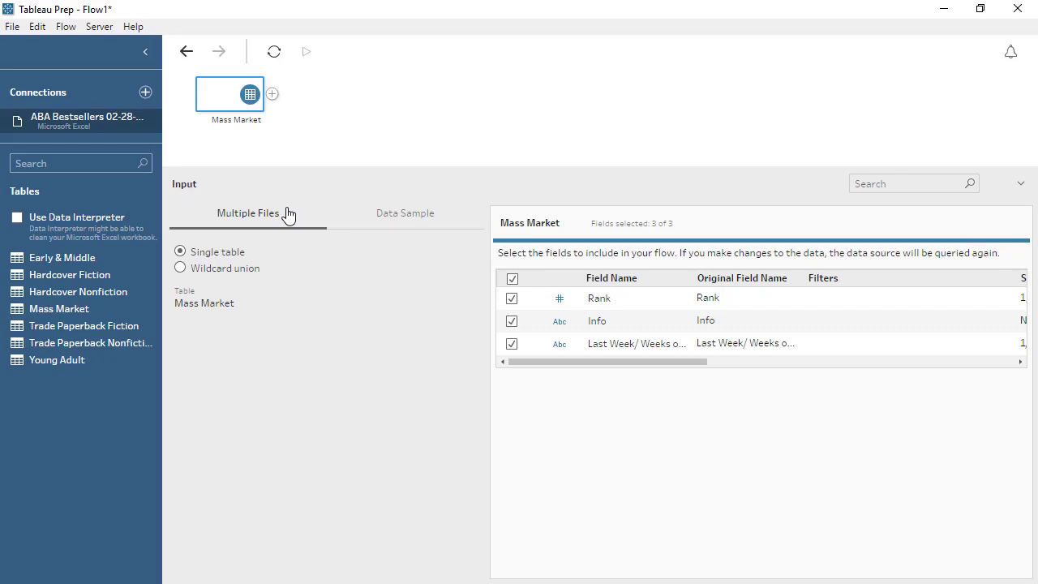
click(180, 268)
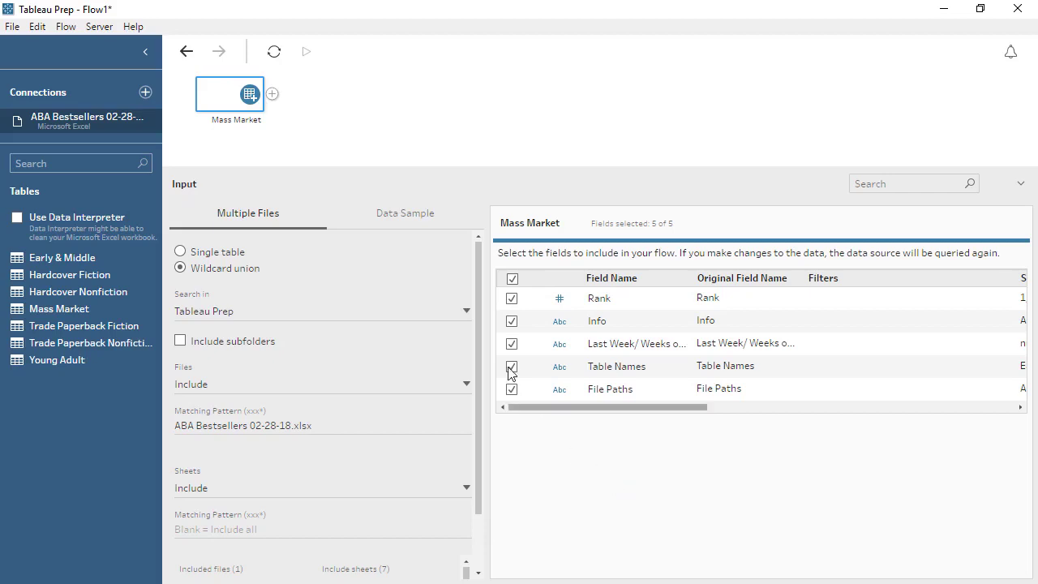
double_click(253, 119)
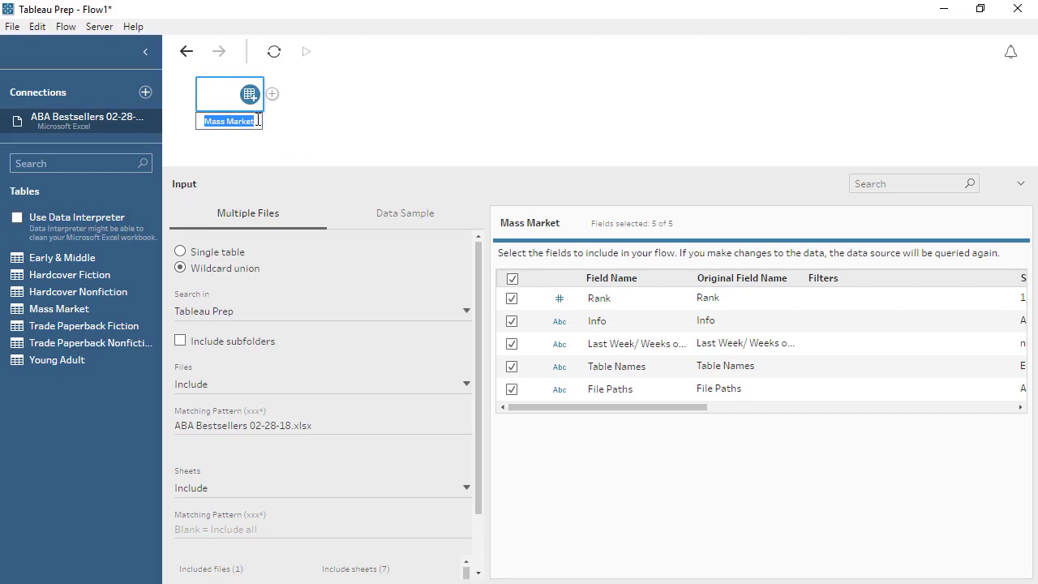
- Name the input Feb28, add a Clean 1 step after it, and enlarge the profile pane
text(Feb28)
click(274, 128)
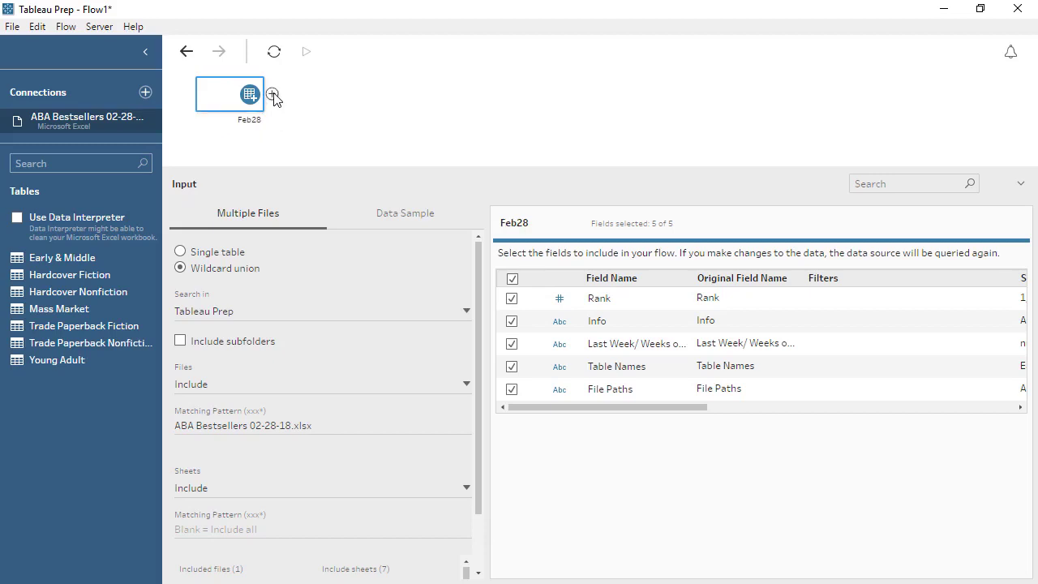
click(273, 96)
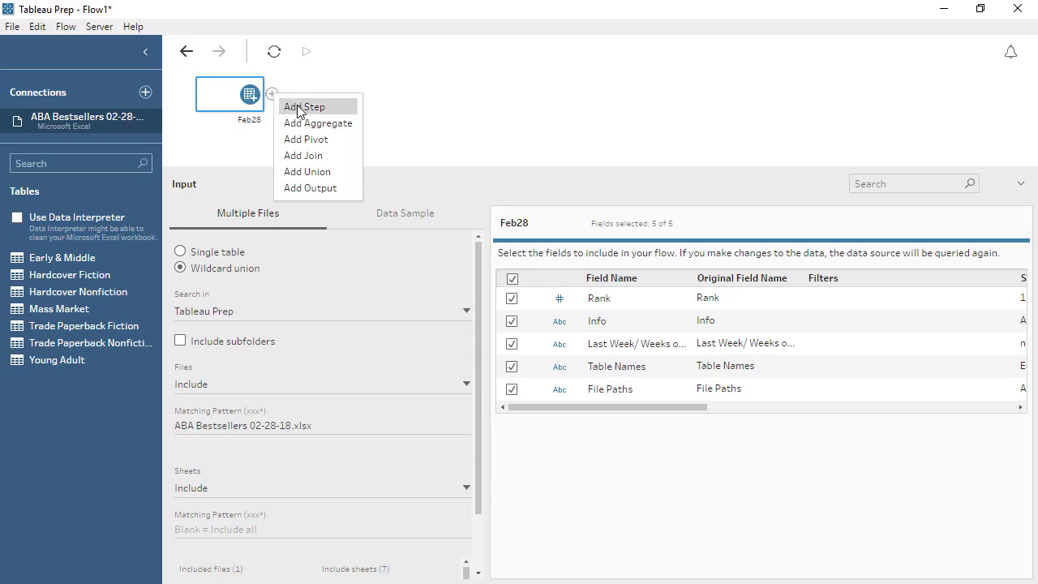
click(298, 108)
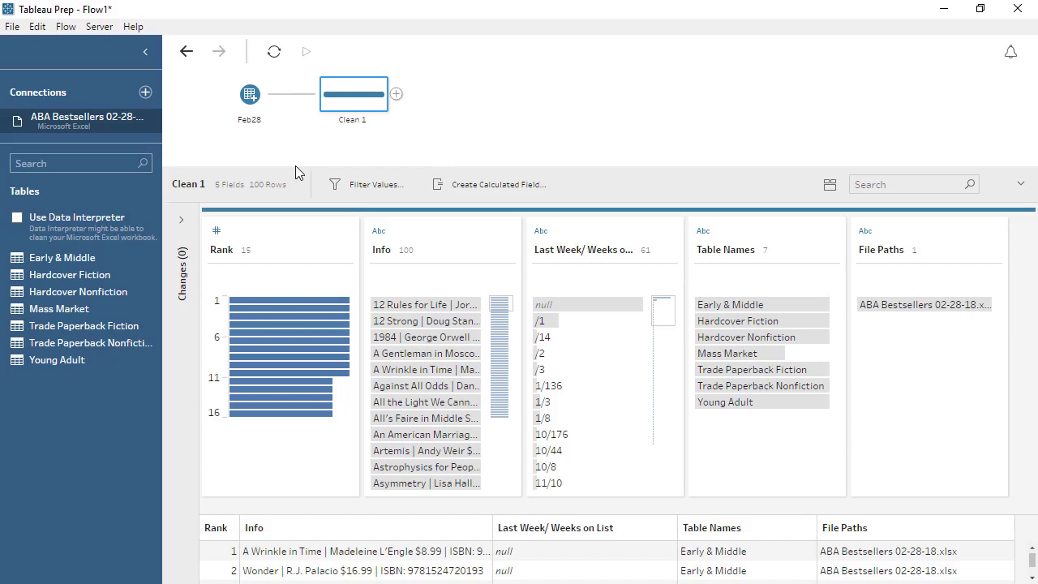
drag(297, 166, 298, 141)
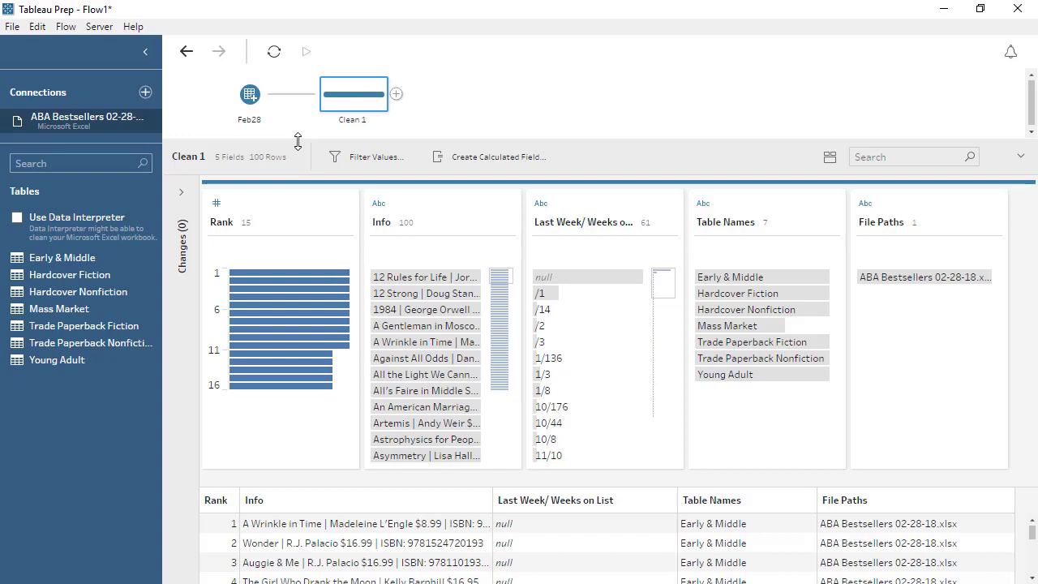
- Highlight rows from the profile cards, select the Info field, and widen its grid column
click(466, 277)
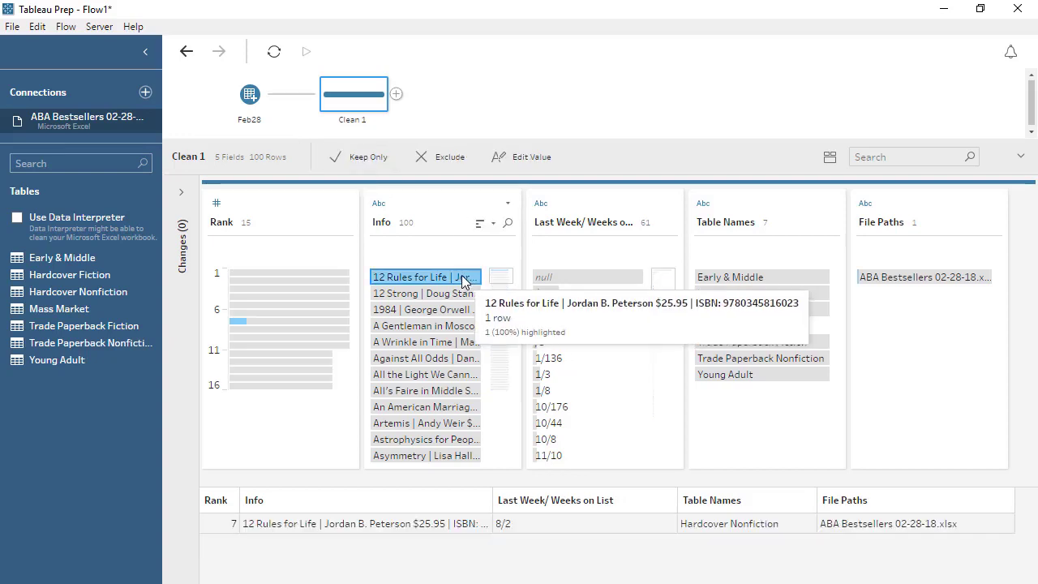
click(340, 274)
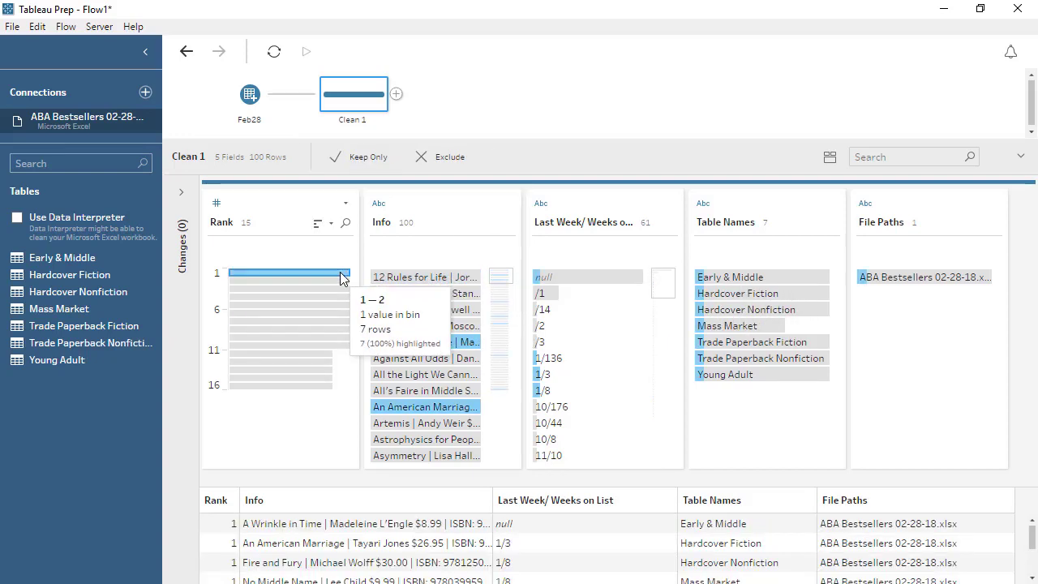
click(733, 278)
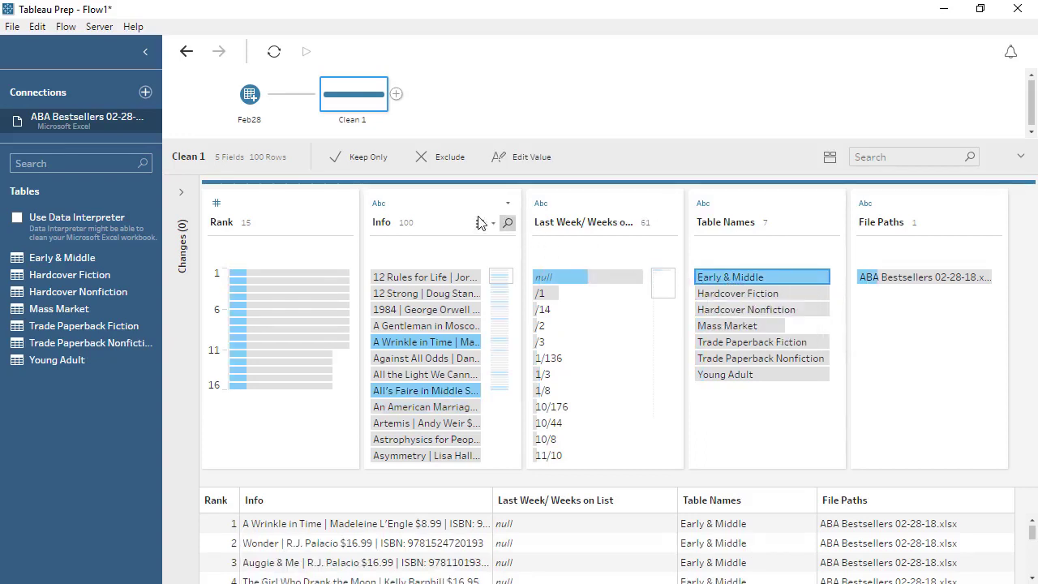
click(431, 207)
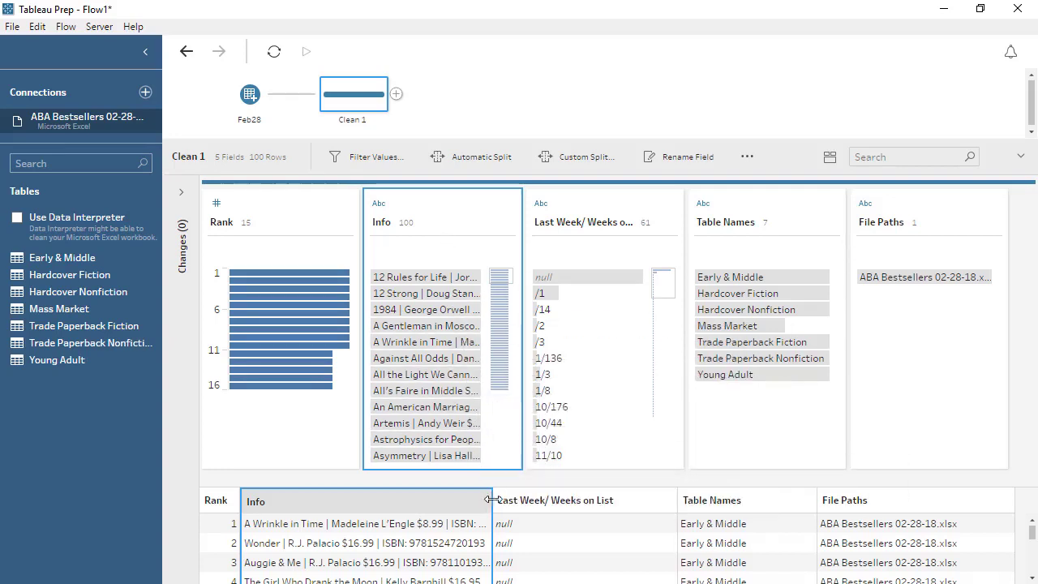
drag(492, 500, 614, 497)
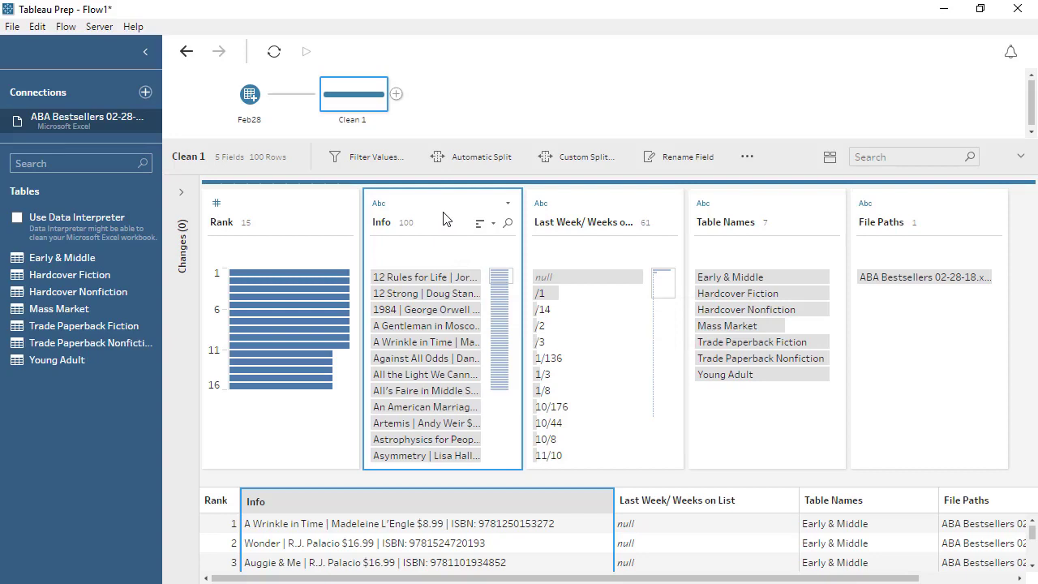
- Split the Info field with Automatic Split
click(509, 202)
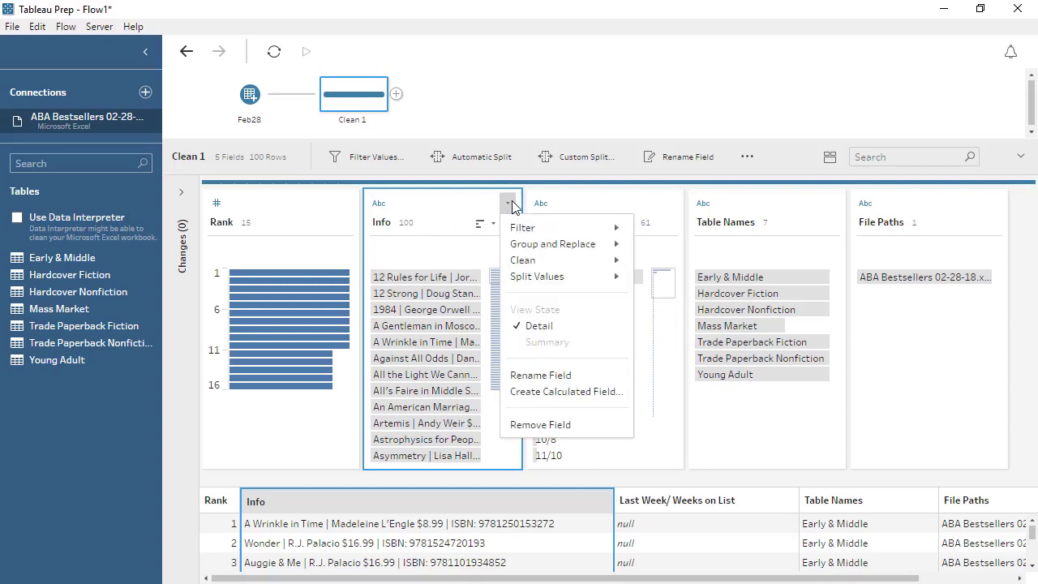
mouse_move(608, 277)
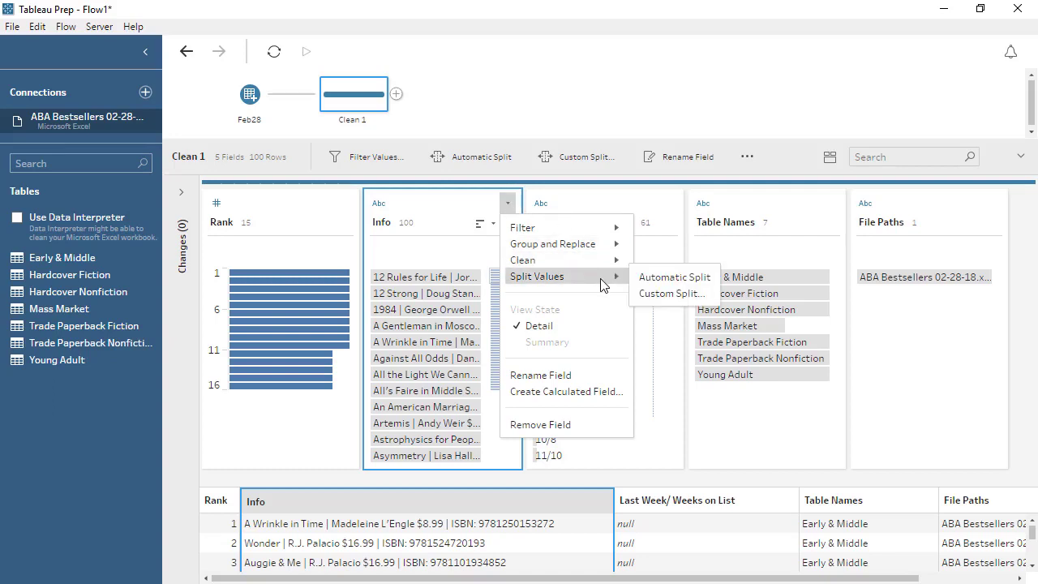
click(674, 277)
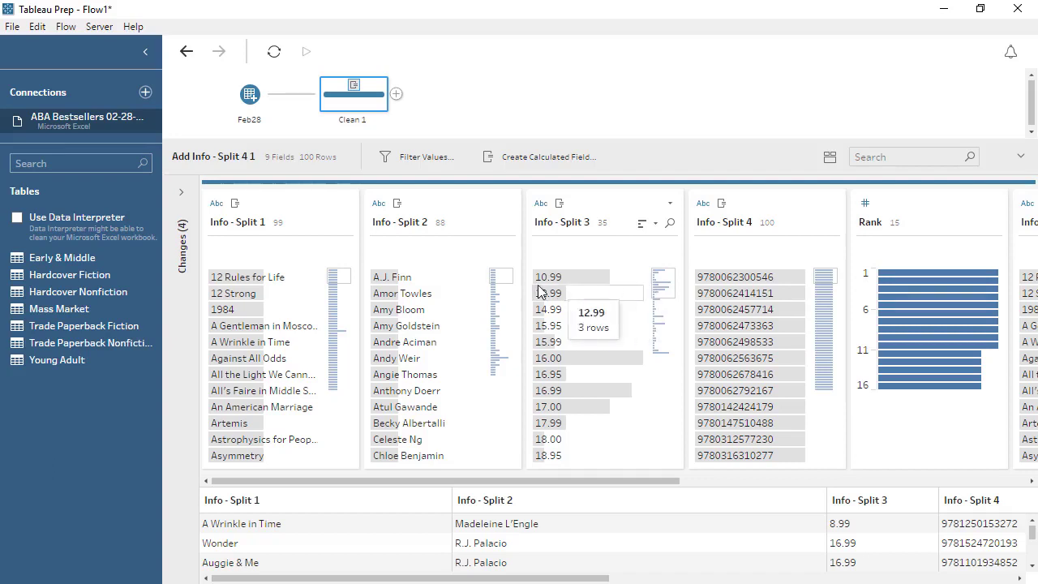
- Rename the four split fields Title, Author, Price and ISBN
double_click(236, 228)
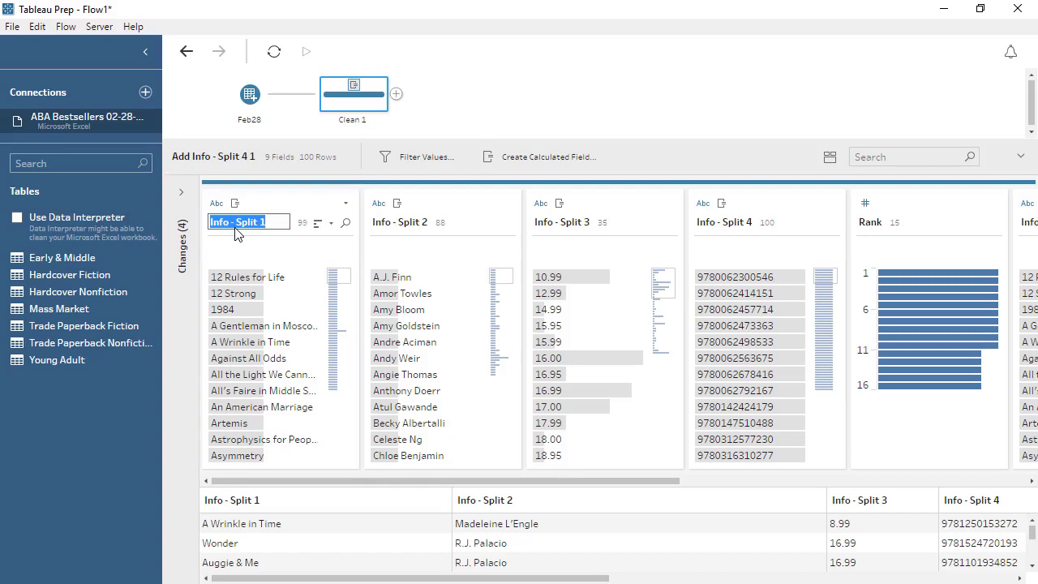
double_click(375, 230)
text(Author)
double_click(560, 223)
text(Price)
double_click(724, 224)
text(ISBN)
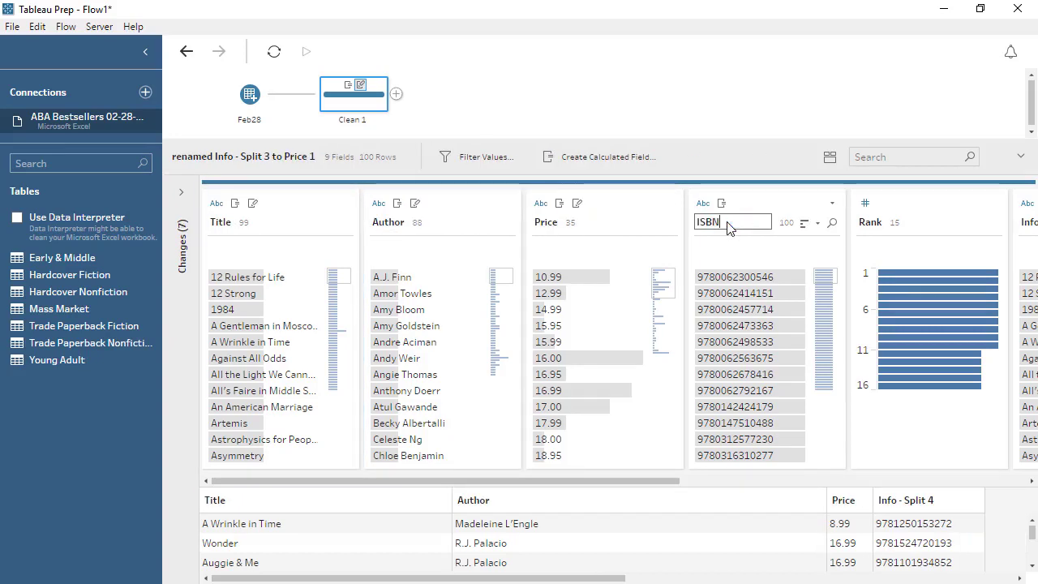
key(Return)
drag(628, 479, 911, 493)
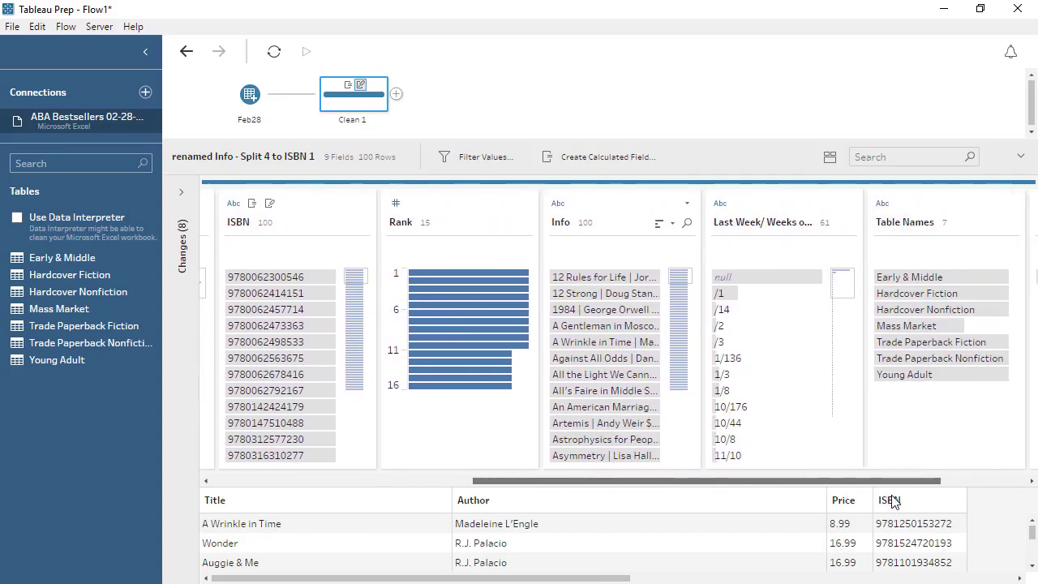
- Remove Info, then automatically split Last Week/ Weeks on List and remove the original field
click(685, 205)
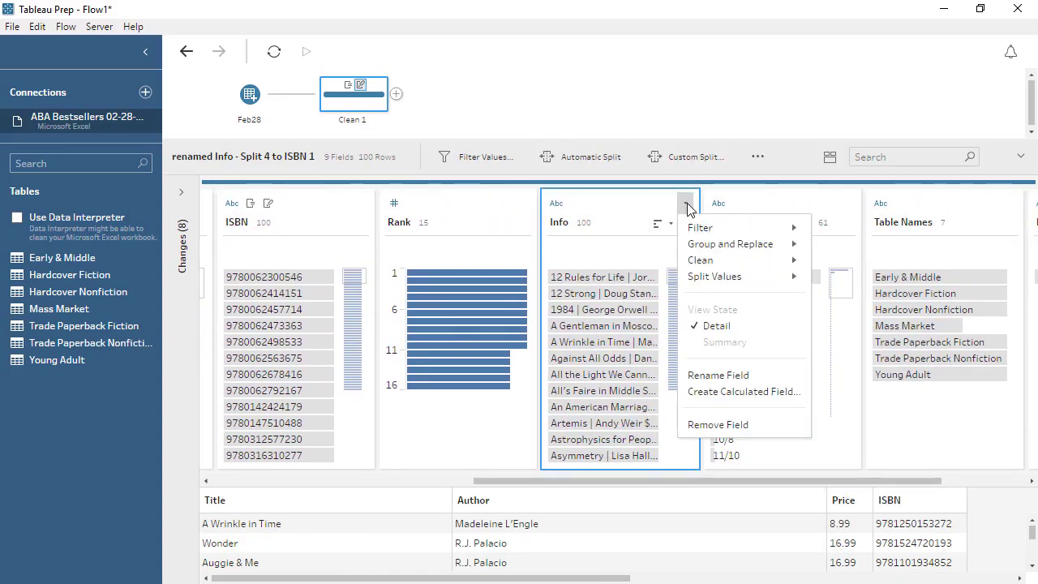
click(713, 431)
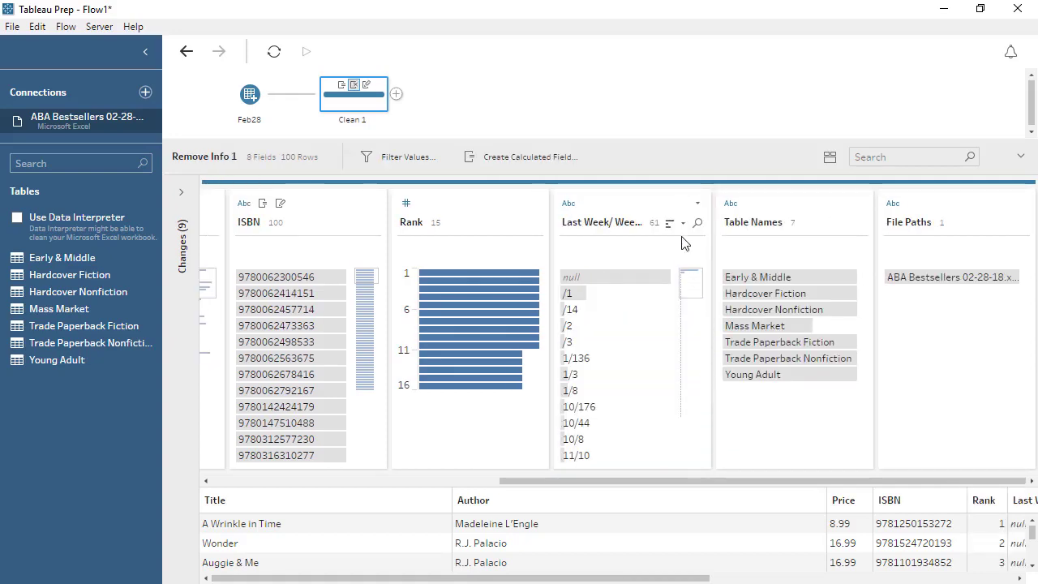
click(658, 203)
click(534, 161)
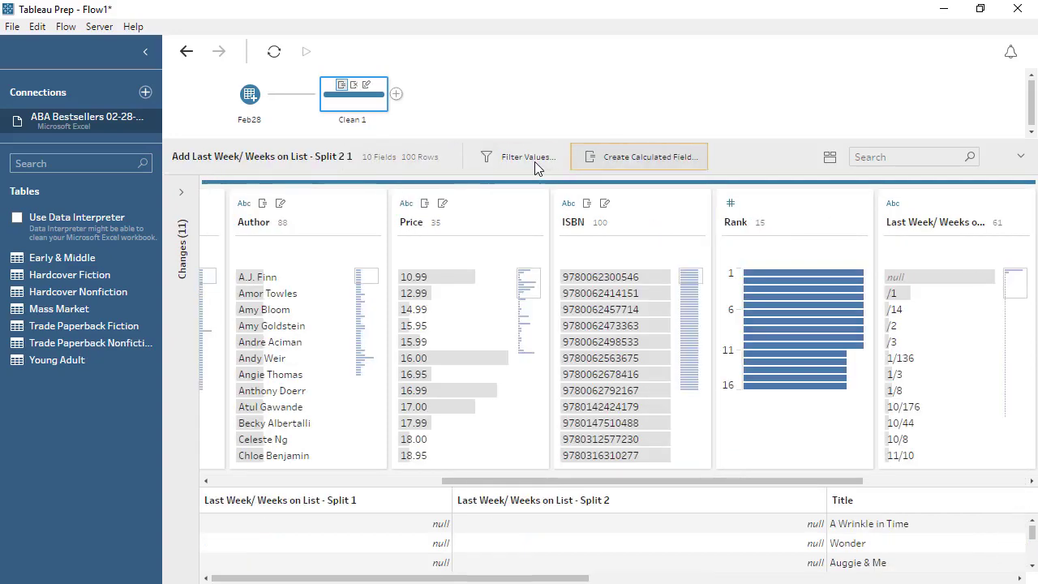
click(1021, 205)
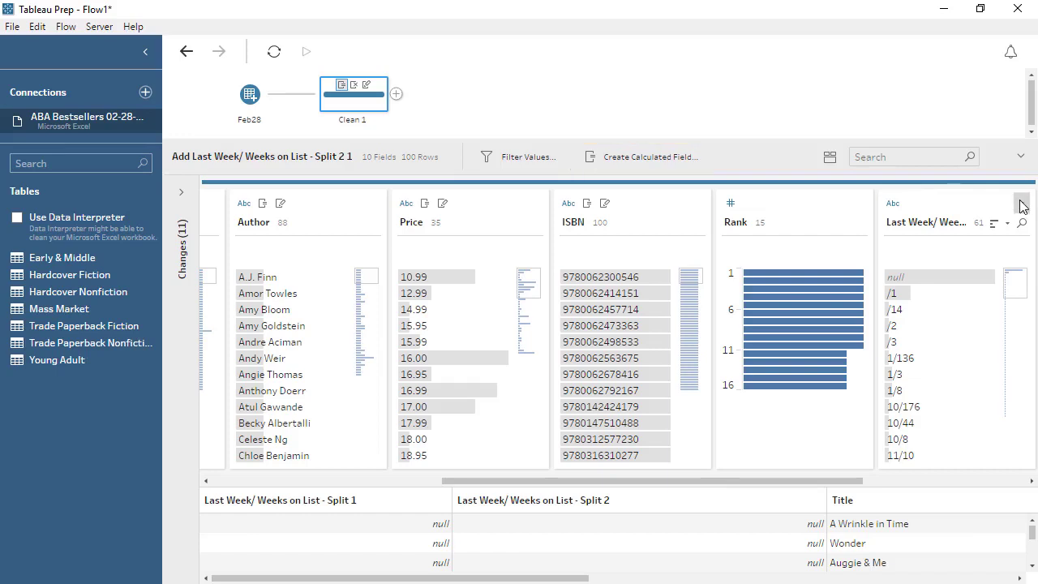
click(932, 424)
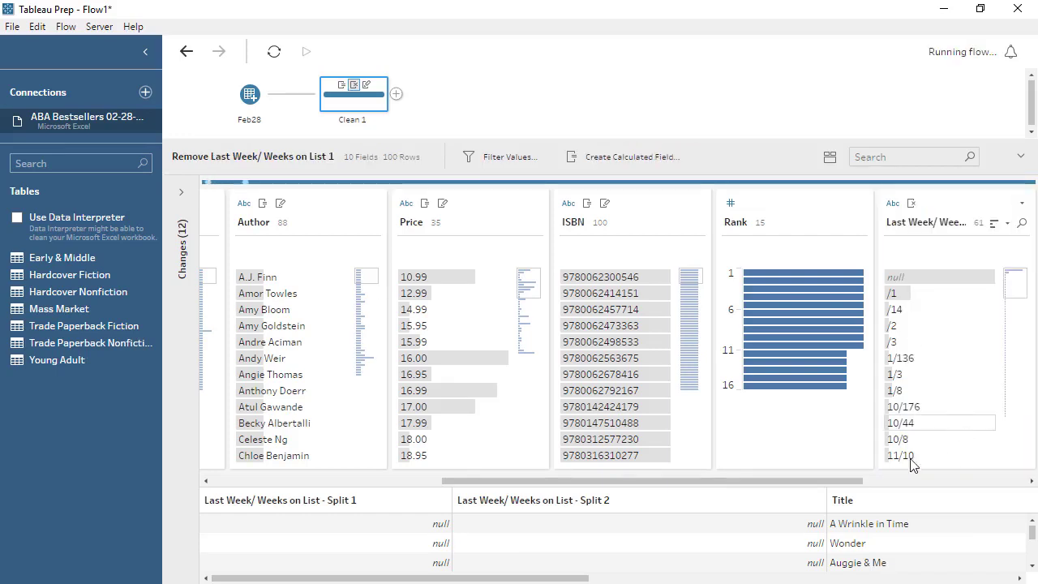
- Rename the two new split fields Previous Rank and Weeks on List
drag(845, 480, 586, 483)
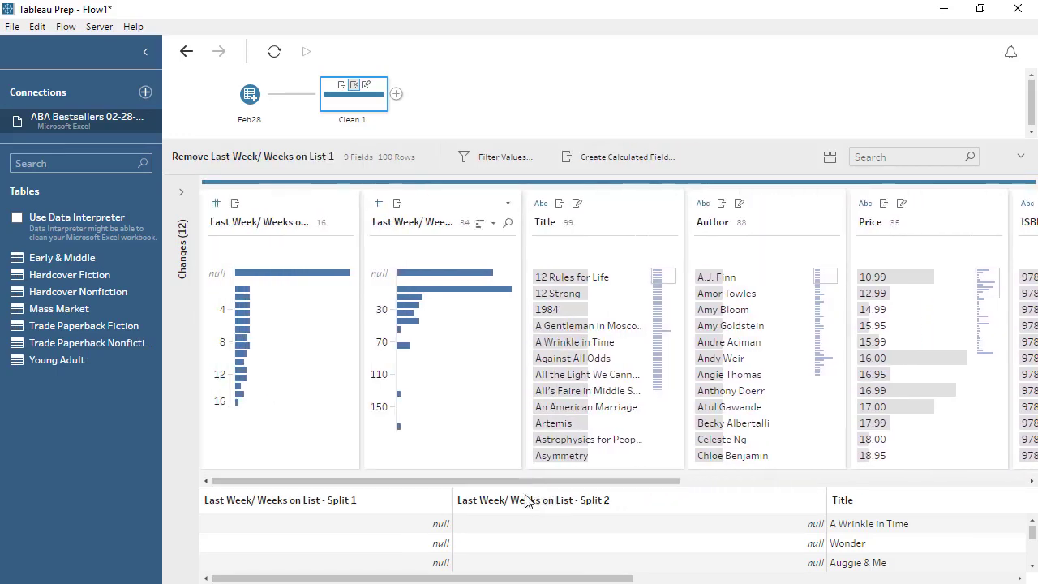
double_click(289, 221)
text(Previous Rank)
double_click(405, 222)
text(Weeks on List)
key(Return)
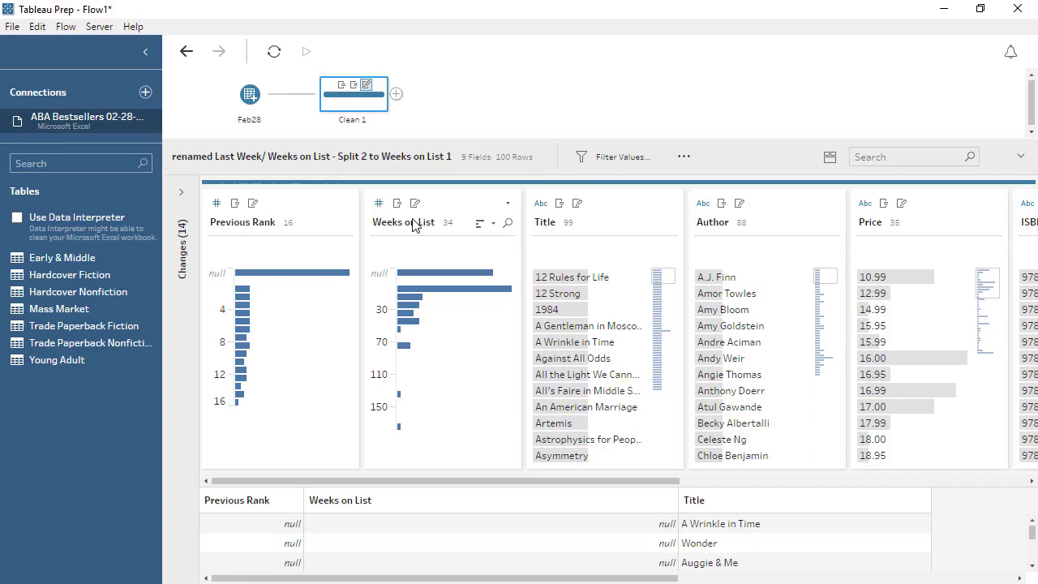
- Change Price's data type from Abc text to Number (decimal)
click(864, 204)
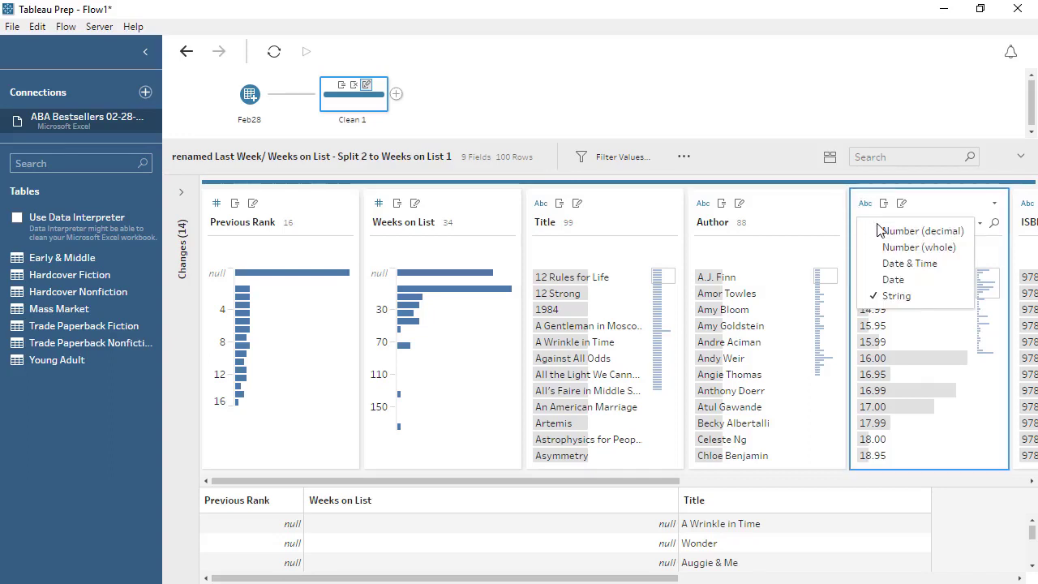
click(881, 231)
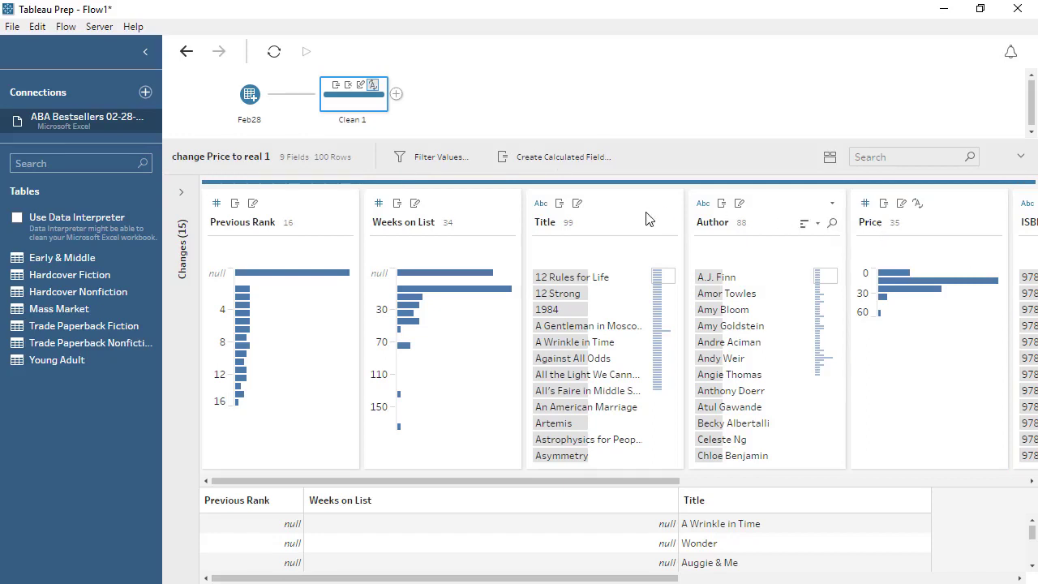
- Connect the ABA Bestsellers 02-21-18 workbook and add Early & Middle as a wildcard-union input
click(145, 93)
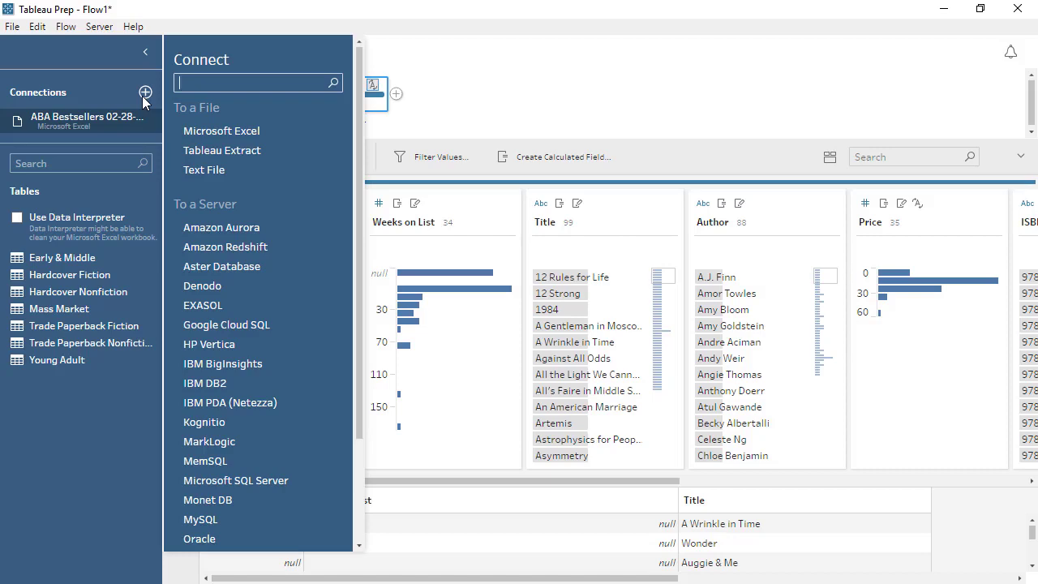
click(221, 132)
double_click(227, 199)
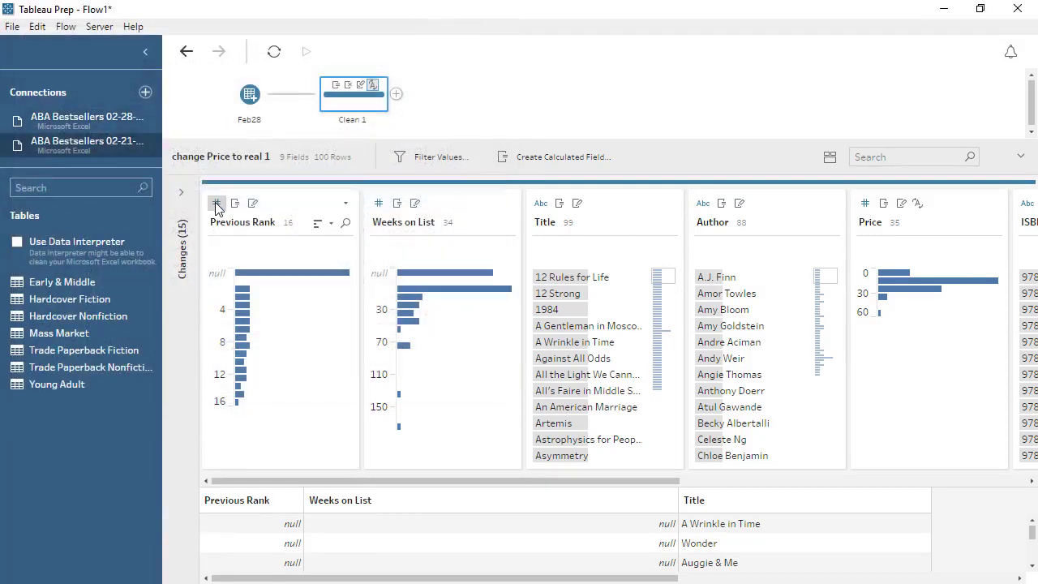
drag(91, 288, 207, 143)
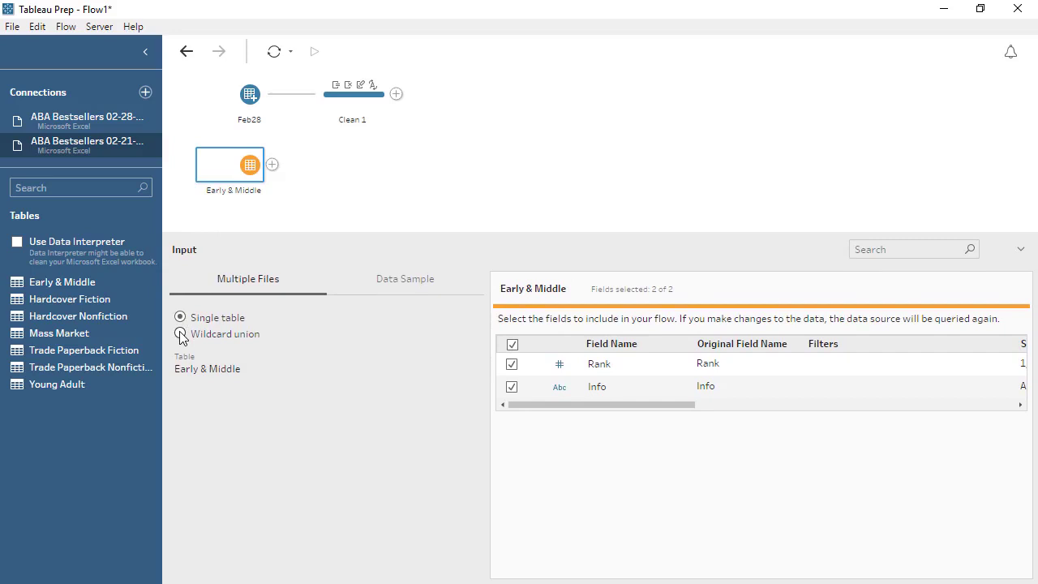
click(180, 334)
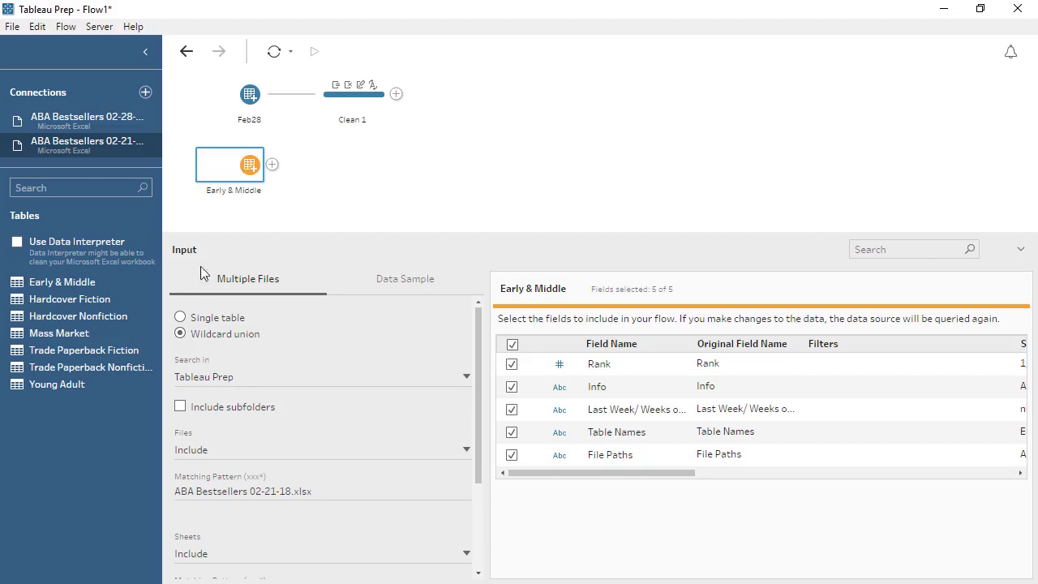
- Union Early & Middle with Feb28 into Union 1 and make Clean 1 follow Union 1
drag(231, 171, 243, 128)
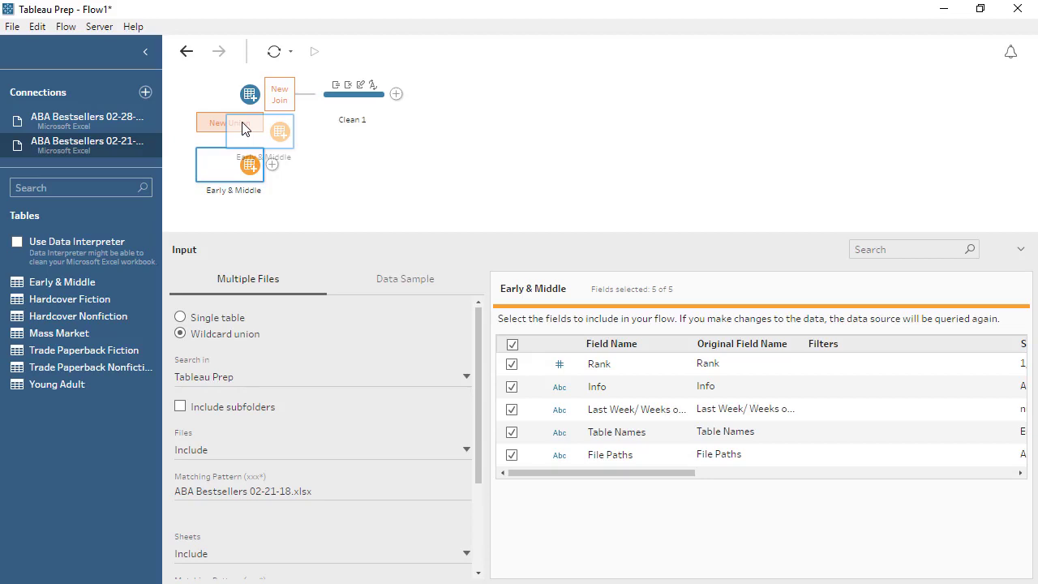
drag(243, 128, 243, 130)
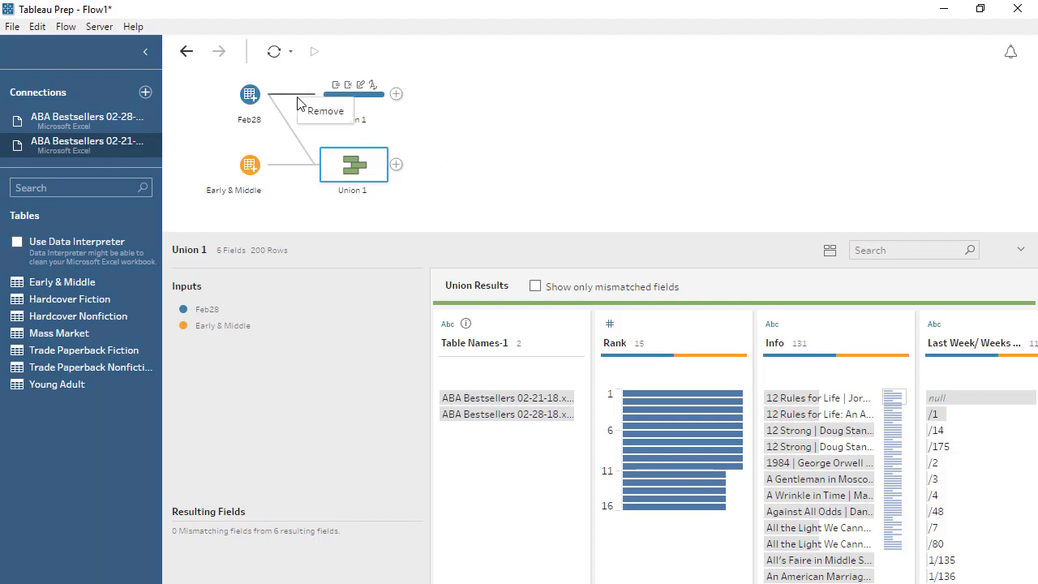
click(305, 113)
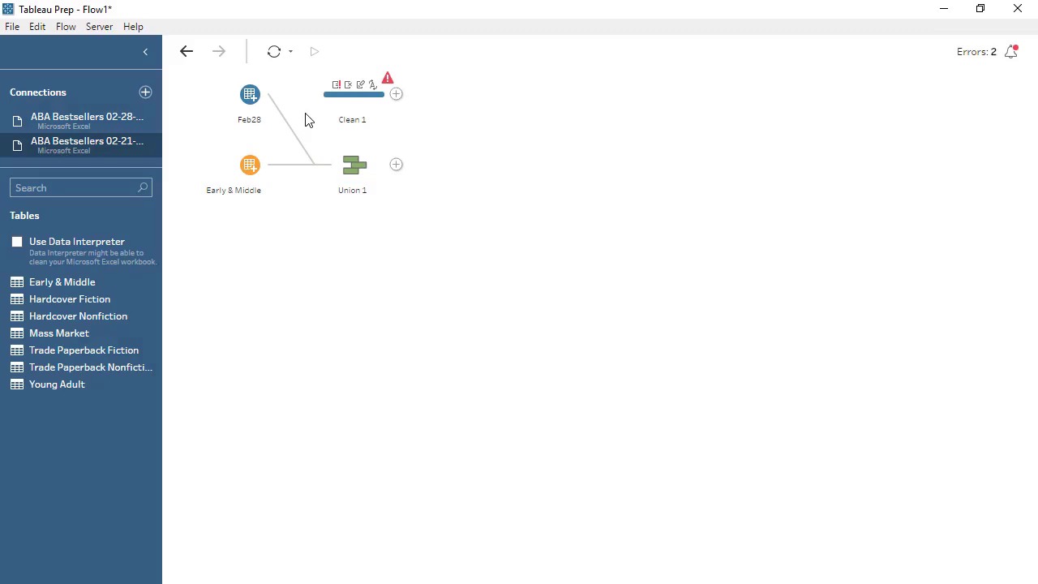
click(355, 165)
drag(354, 165, 331, 99)
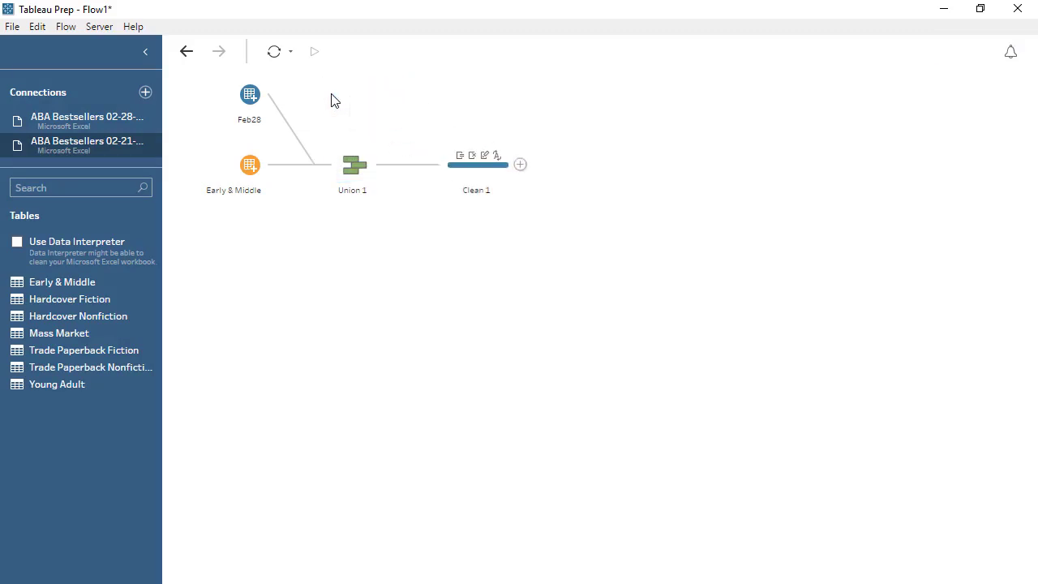
- Add an Output step after Clean 1 set to Comma Separated Values (.csv), then choose its save location
click(478, 166)
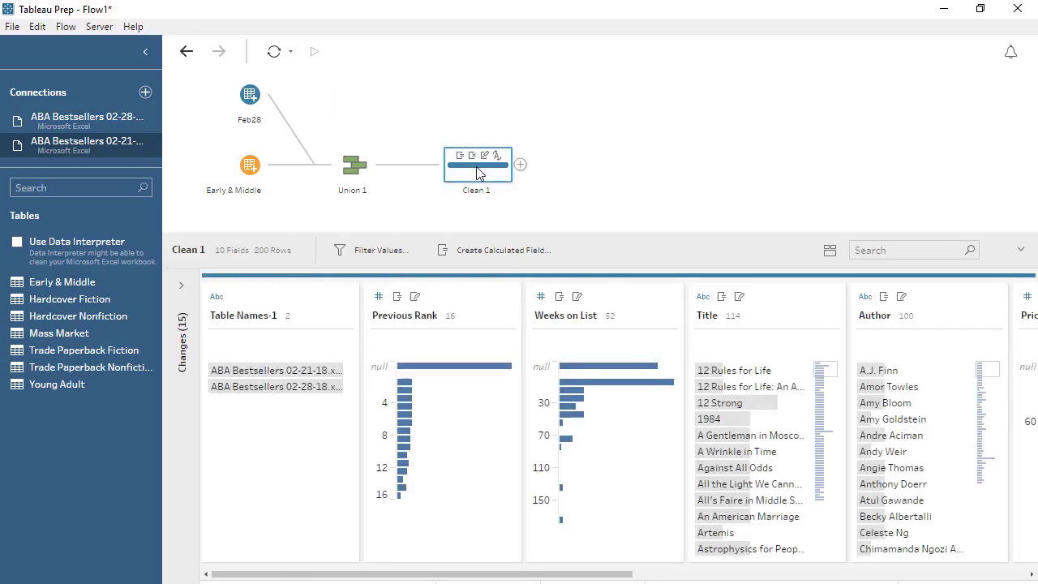
click(520, 164)
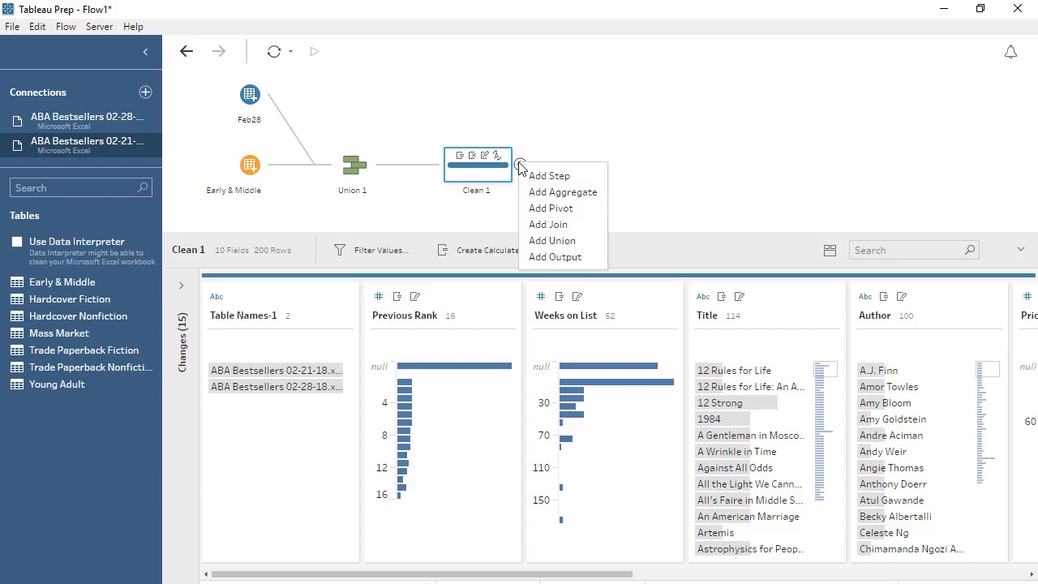
click(578, 257)
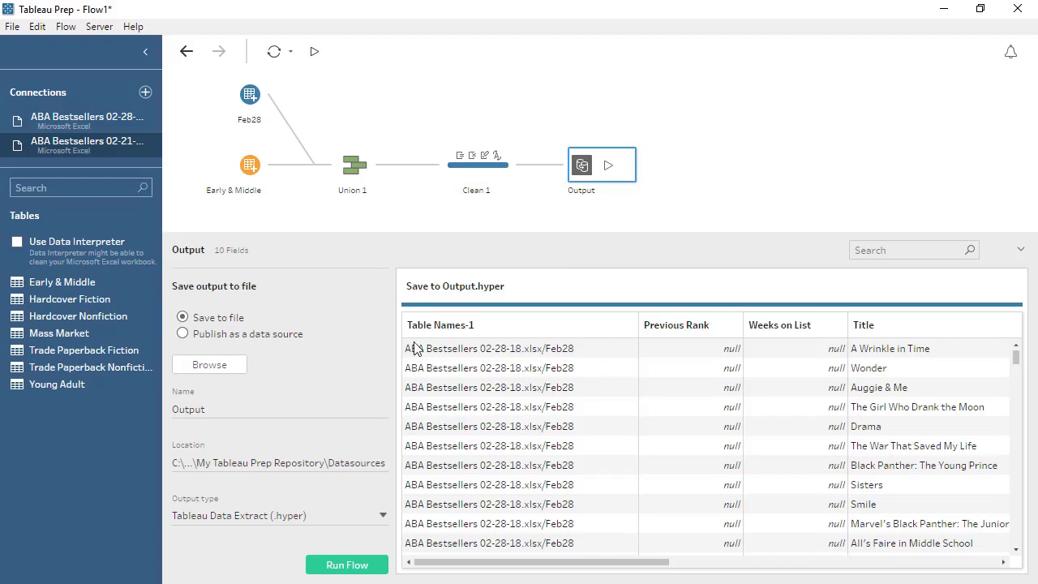
click(291, 520)
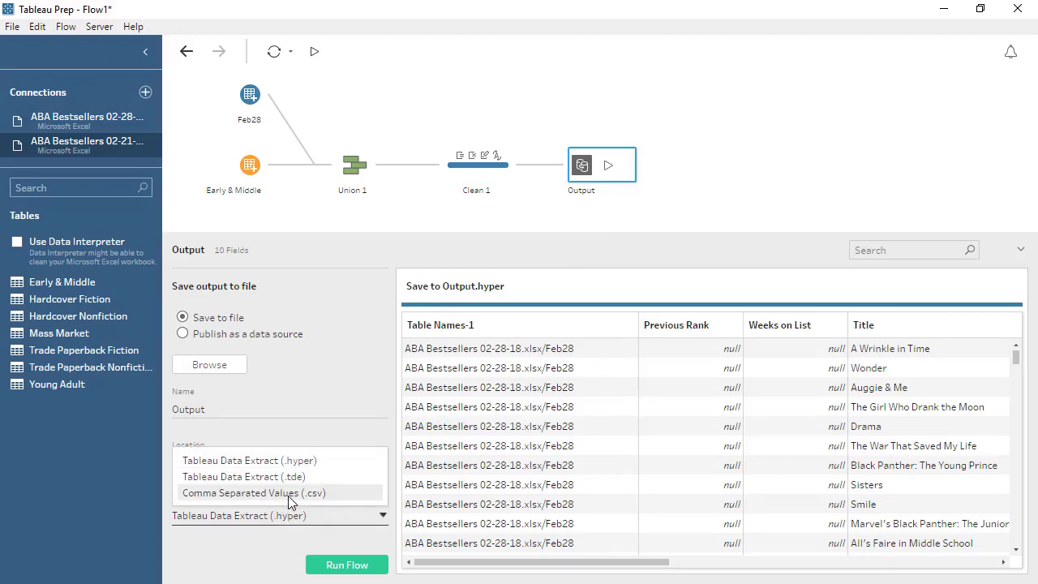
click(288, 495)
click(225, 368)
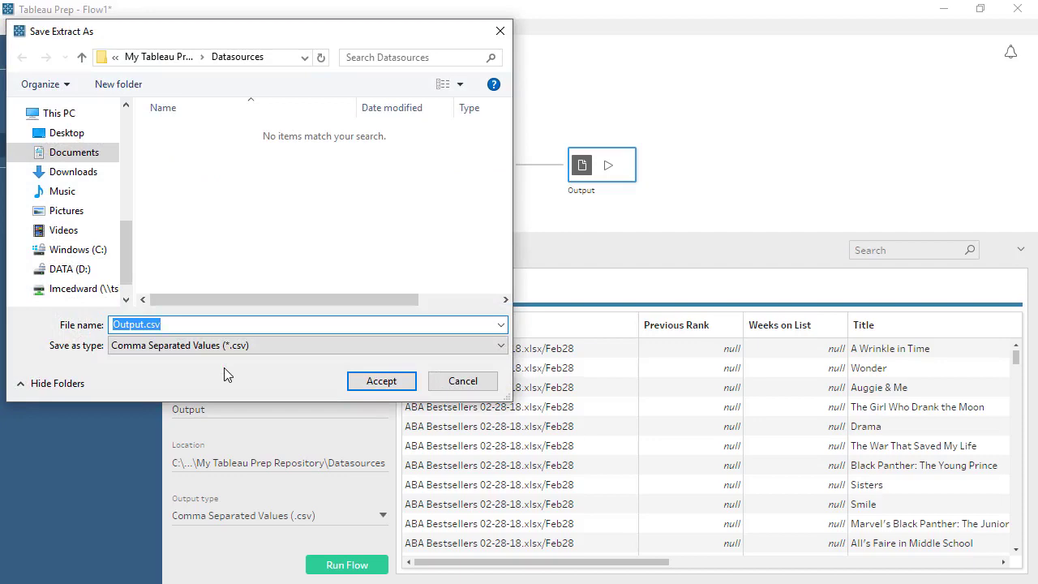
- Leave the save location unchanged and run the flow to write the combined bestseller data to Output.csv
click(462, 381)
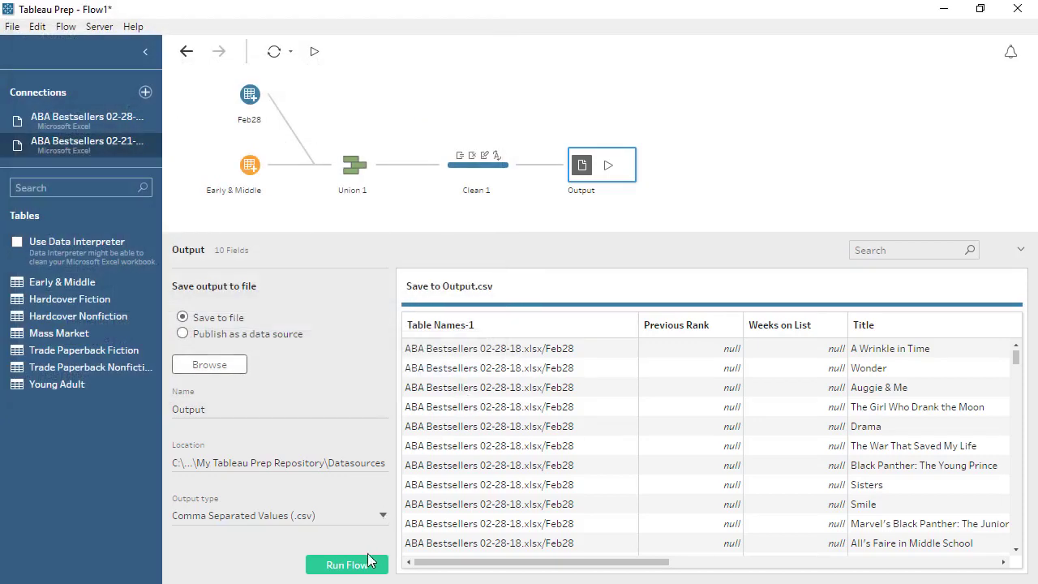
click(347, 564)
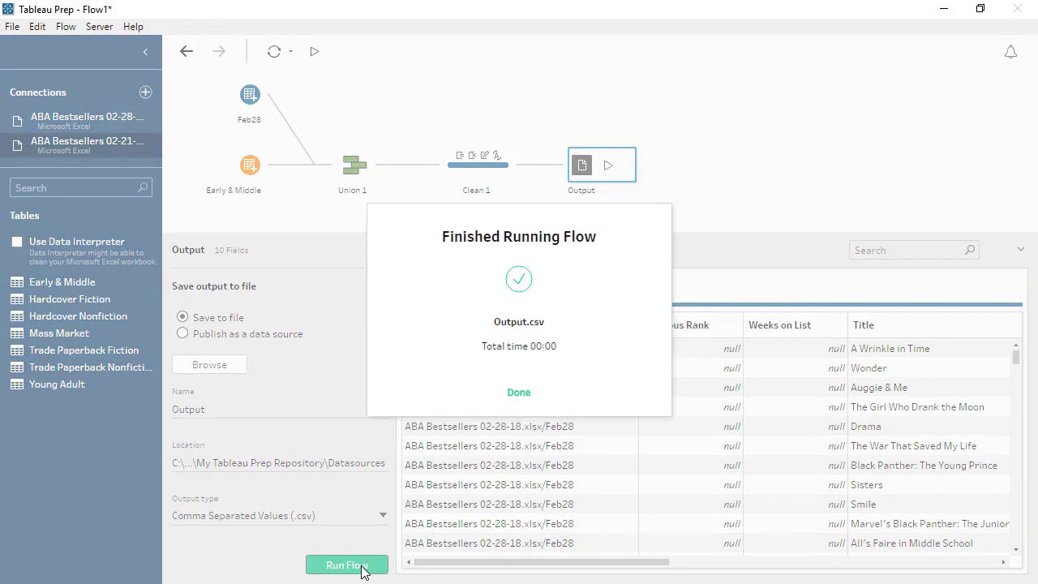
click(518, 392)
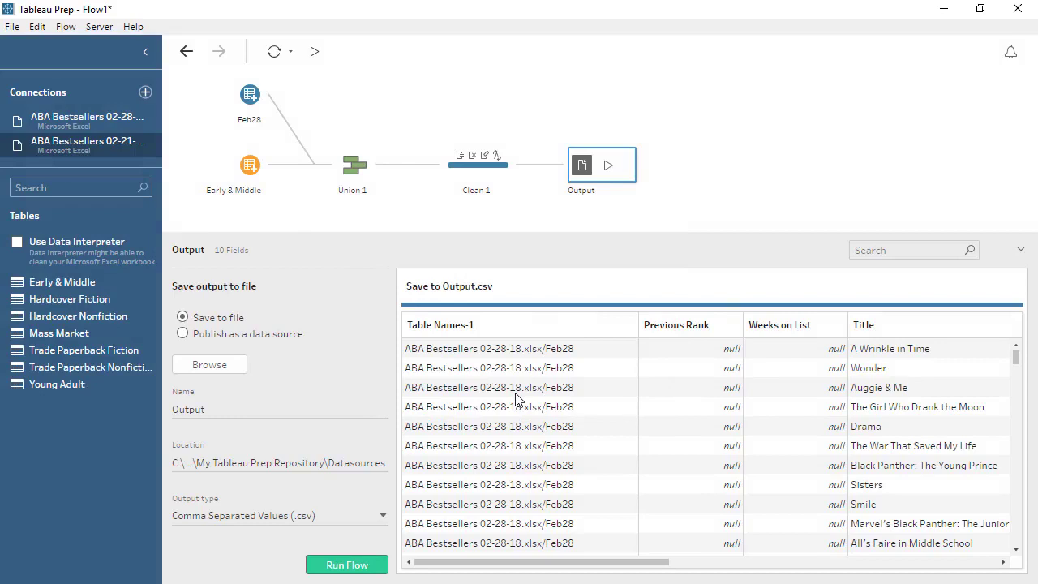